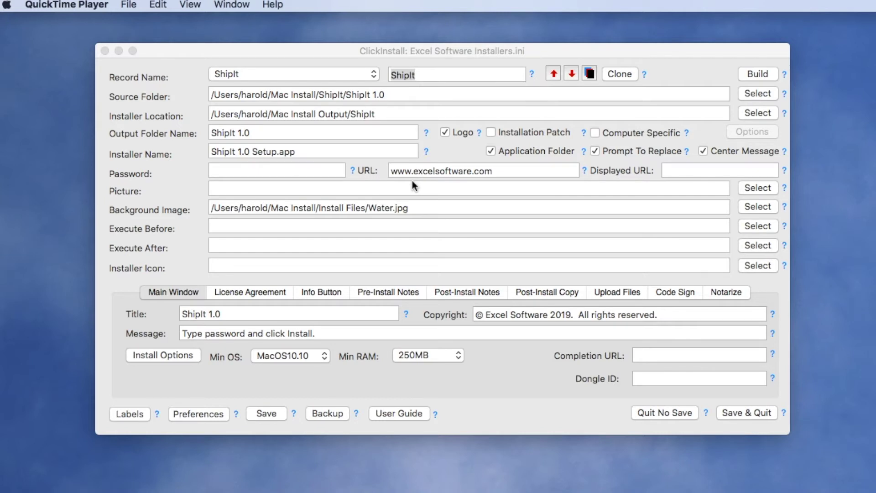
Bring the ClickInstall window with the ShipIt installer settings to the front.
left_click(324, 50)
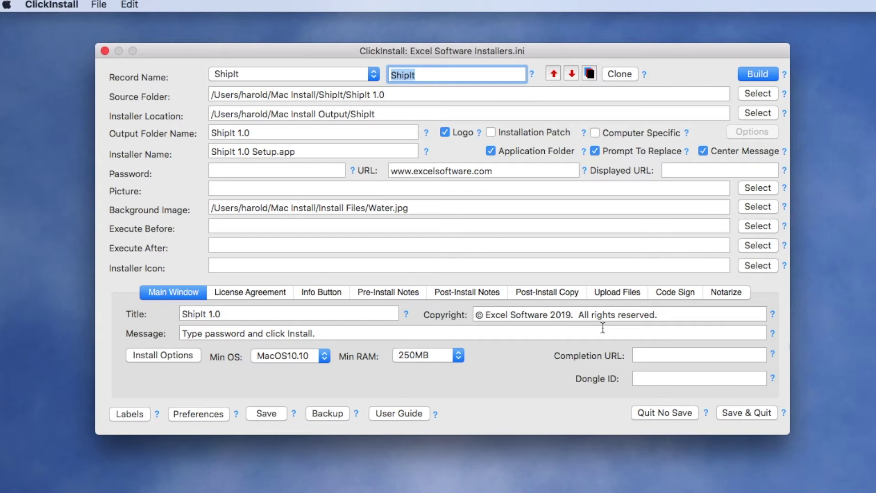
Preview the ShipIt license agreement, close the preview, and move on to the Code Sign settings.
left_click(264, 294)
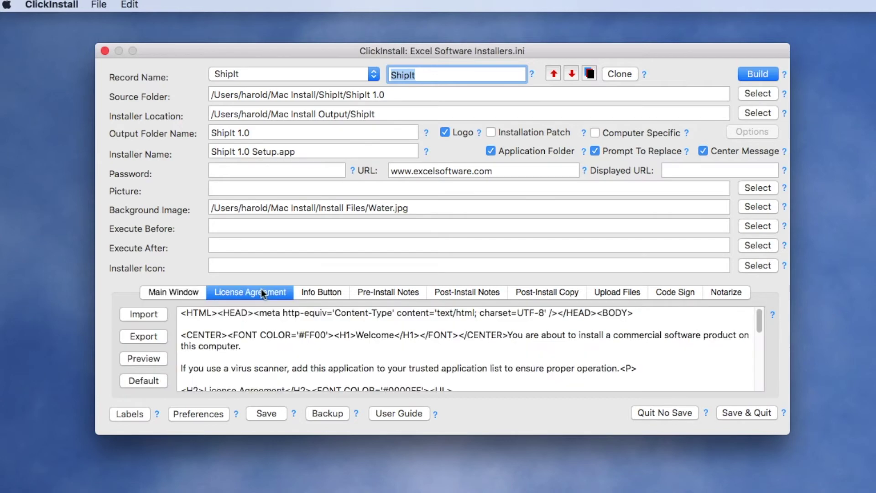
left_click(151, 361)
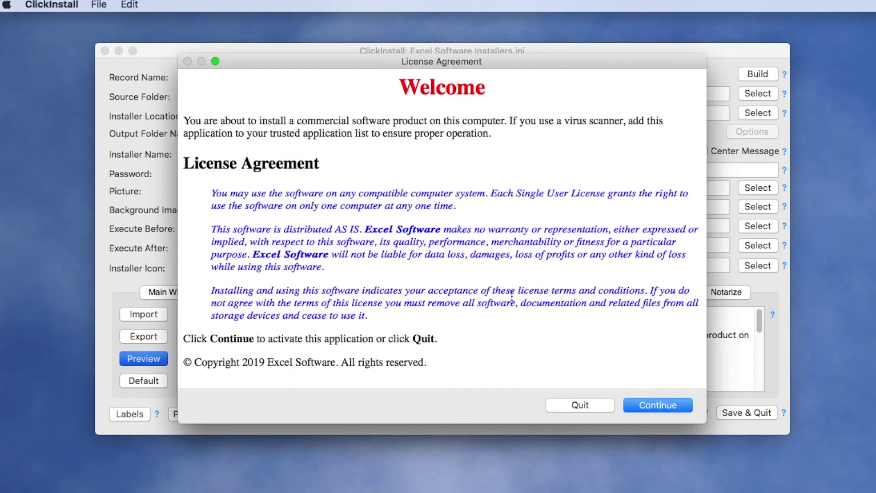
left_click(606, 407)
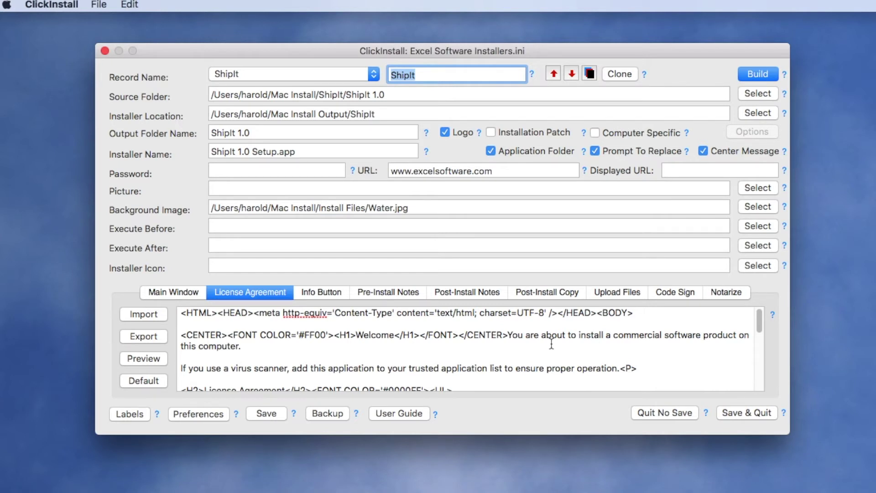
left_click(667, 294)
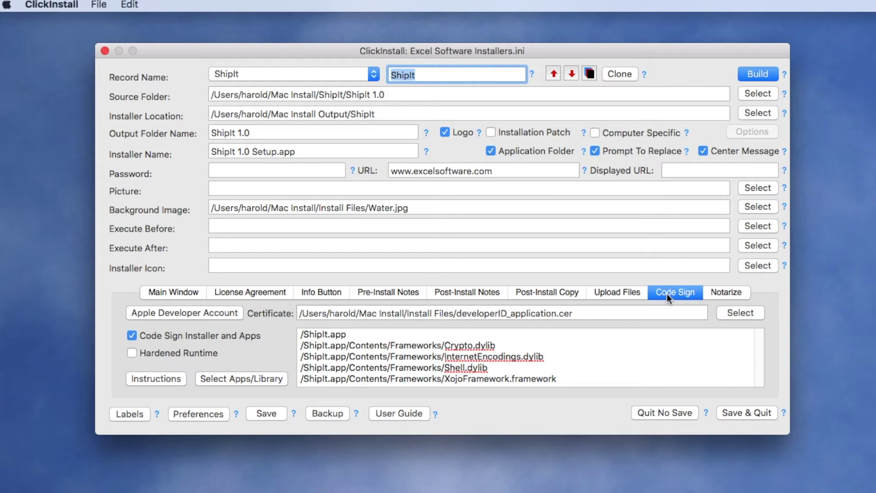
Read the code signing instructions, dismiss them, and go back to the Main Window settings.
left_click(154, 380)
left_click_drag(802, 150, 471, 31)
left_click(621, 438)
left_click(192, 293)
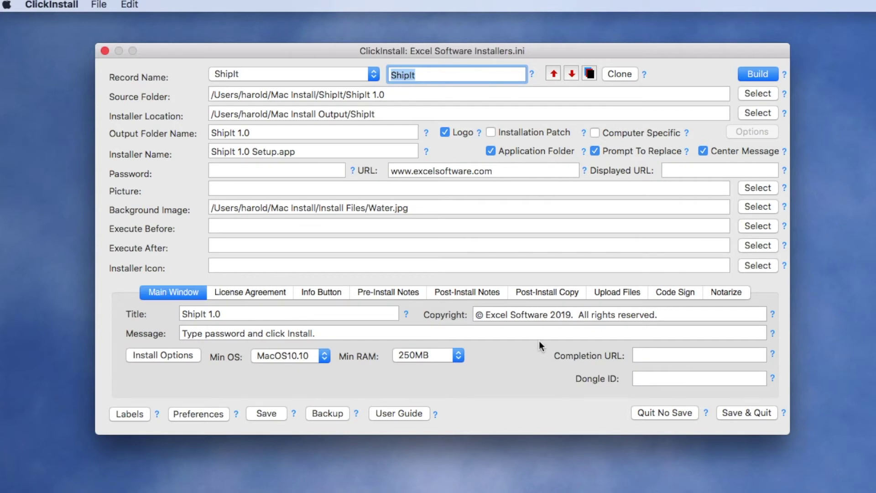
Build the ShipIt installer and launch the resulting ShipIt 1.0 Setup from the output folder.
left_click(745, 77)
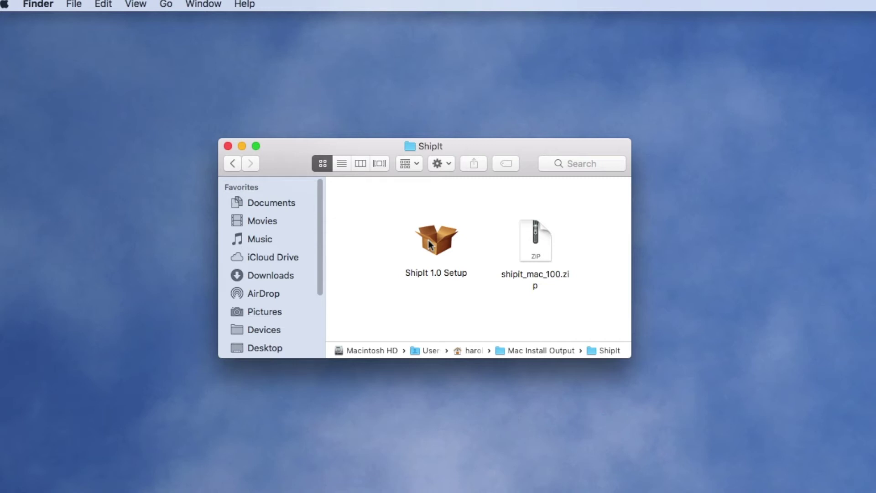
double_click(429, 245)
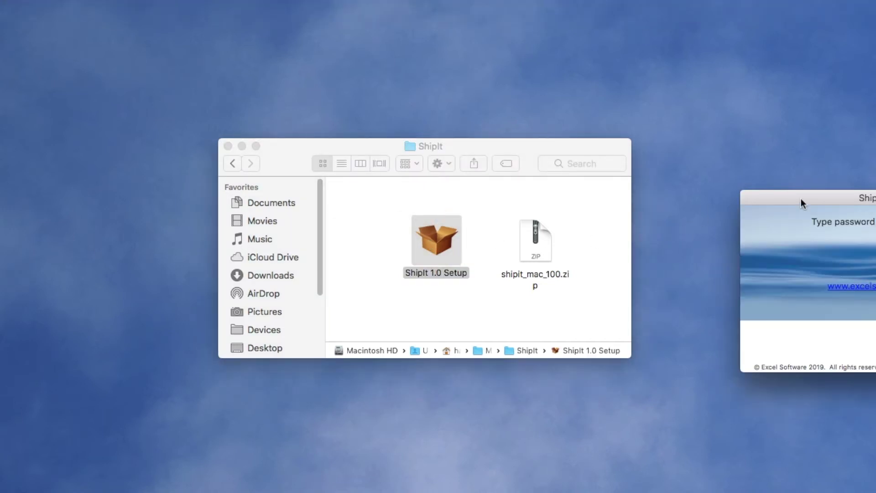
Start a test install with ShipIt 1.0 Setup and bring its license agreement window into view.
left_click_drag(801, 198, 370, 153)
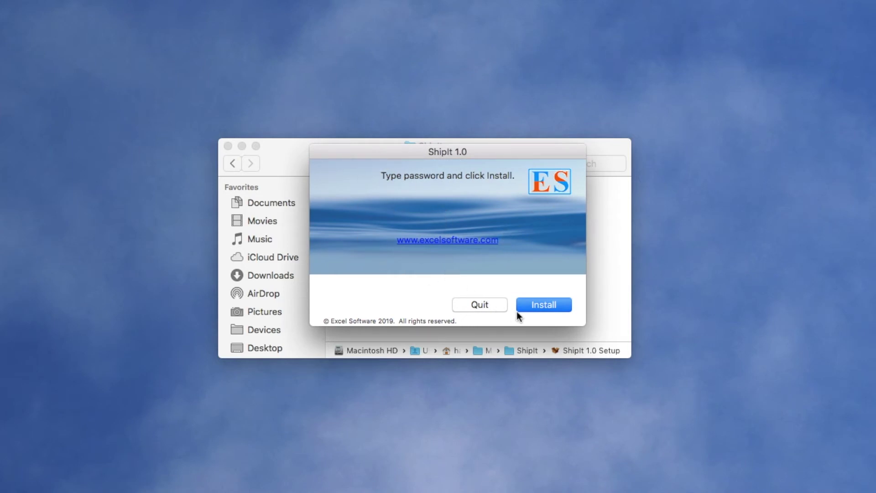
left_click(541, 309)
left_click_drag(389, 174, 392, 81)
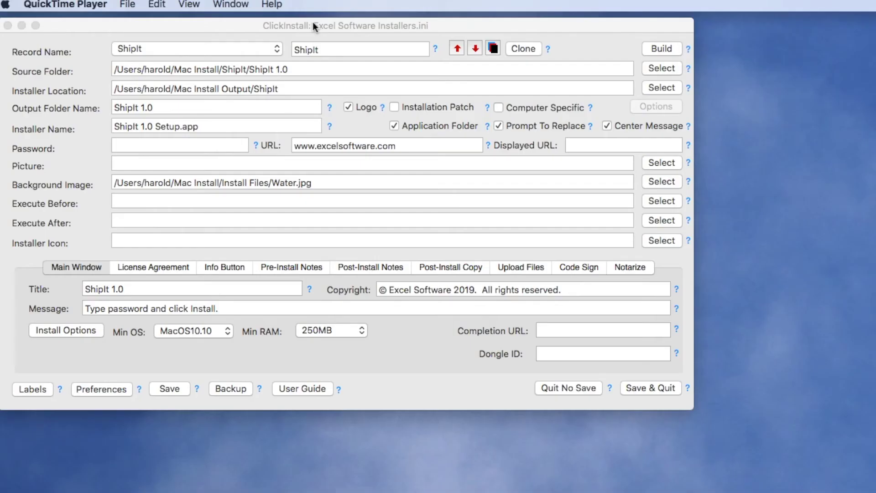
Show ClickInstall's Notarize settings for bundle com.excelsoftware.com.shipitsetup and open its instructions.
left_click(313, 22)
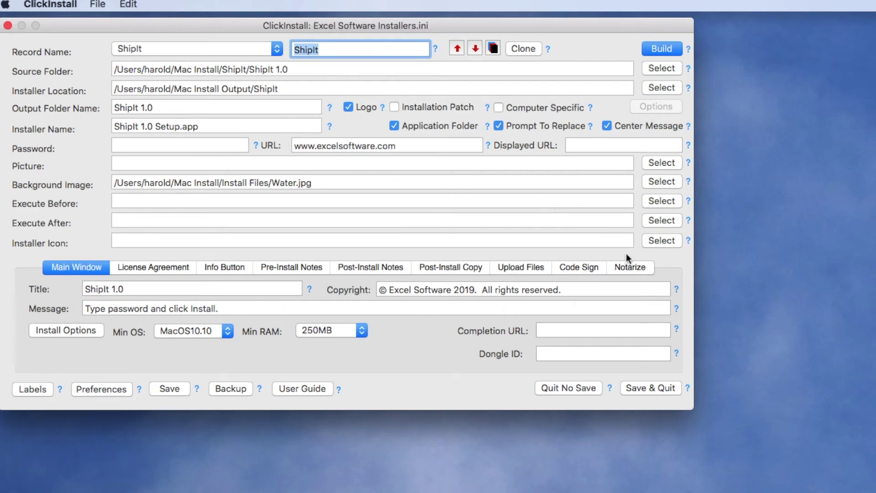
left_click(636, 268)
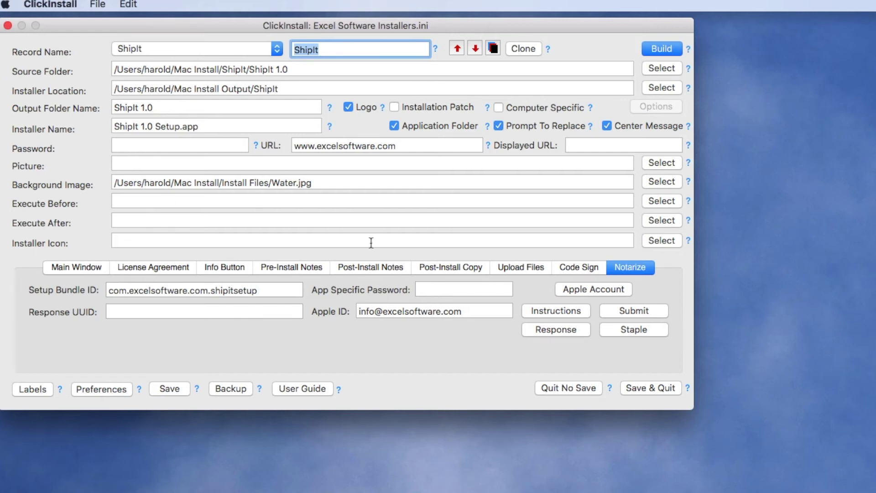
left_click(552, 310)
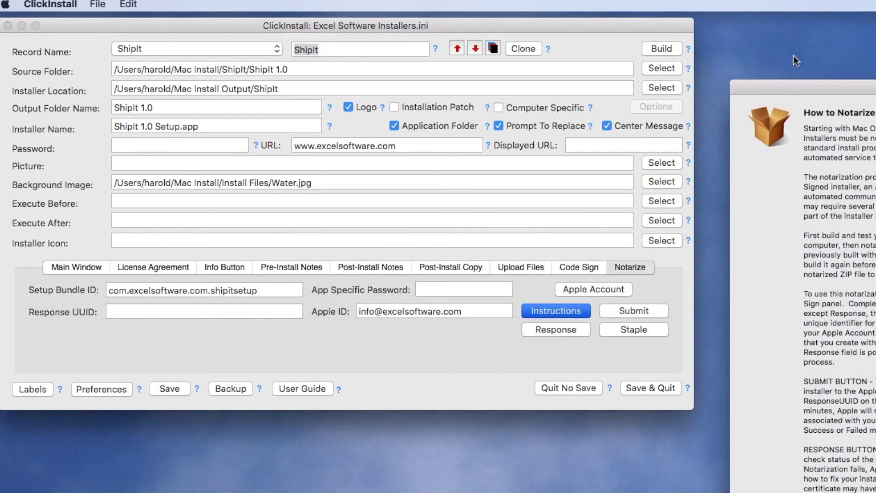
Review the How to Notarize instructions, then close them.
left_click_drag(803, 90, 494, 21)
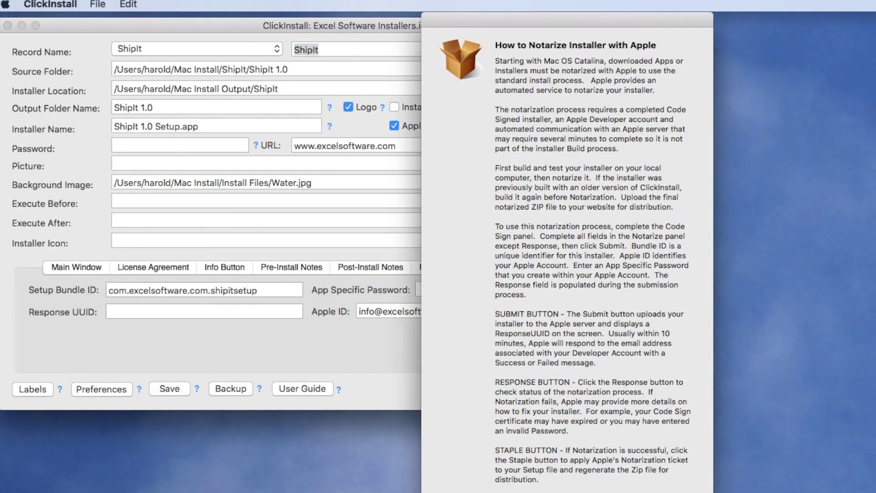
key("super+w")
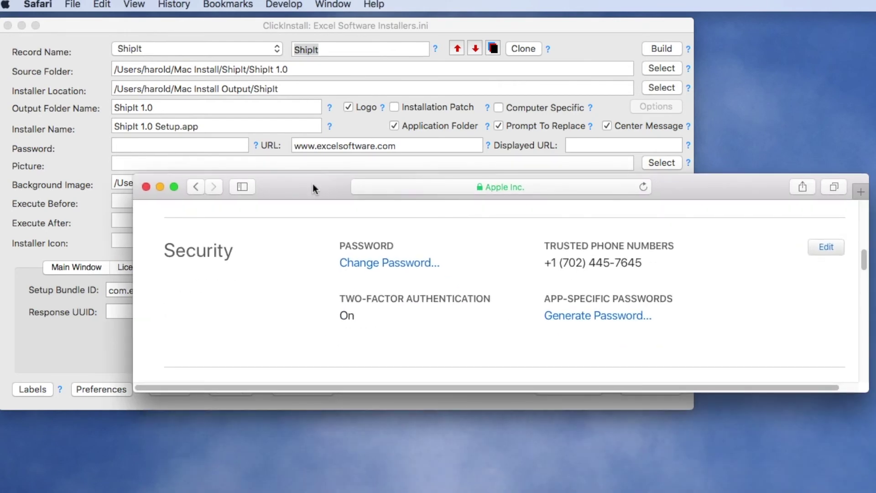
Generate an app-specific password labelled NotarizeVideo and select it for copying.
left_click_drag(312, 183, 299, 187)
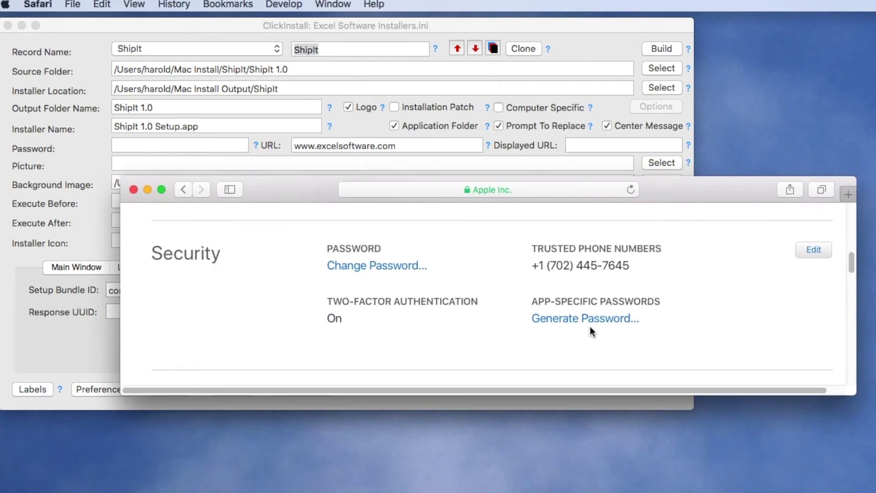
left_click(602, 322)
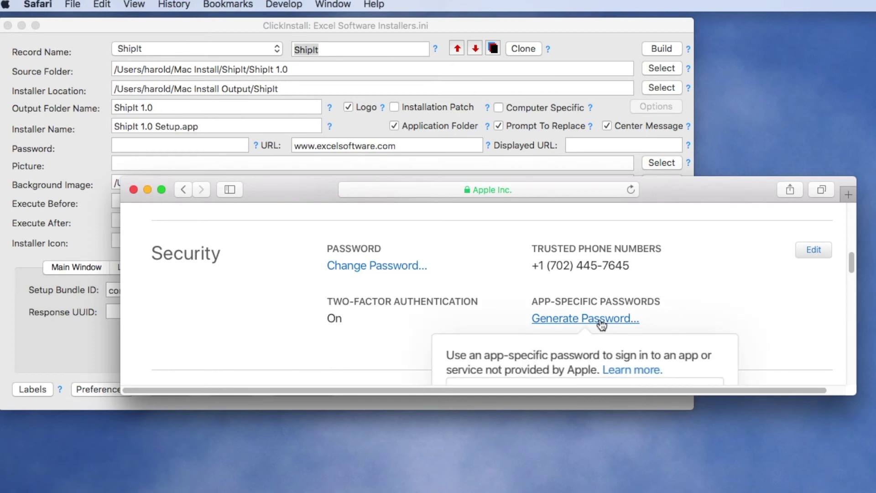
mouse_move(850, 267)
left_mouse_down()
mouse_move(852, 288)
mouse_move(854, 278)
left_mouse_up()
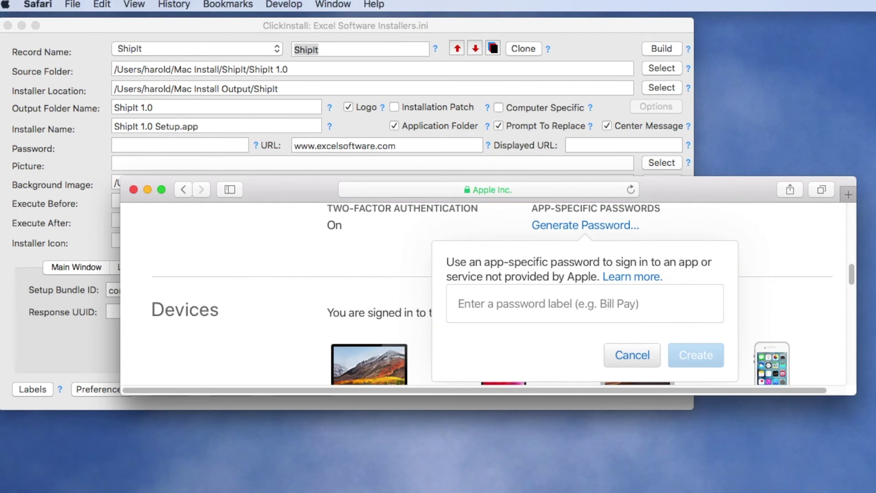
key("super+Tab")
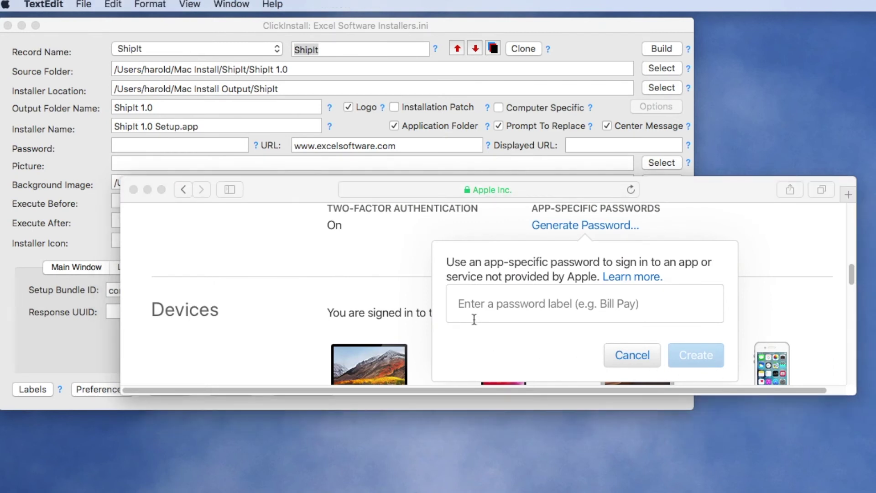
left_click(471, 303)
left_click(471, 303)
type("NotarizeVideo")
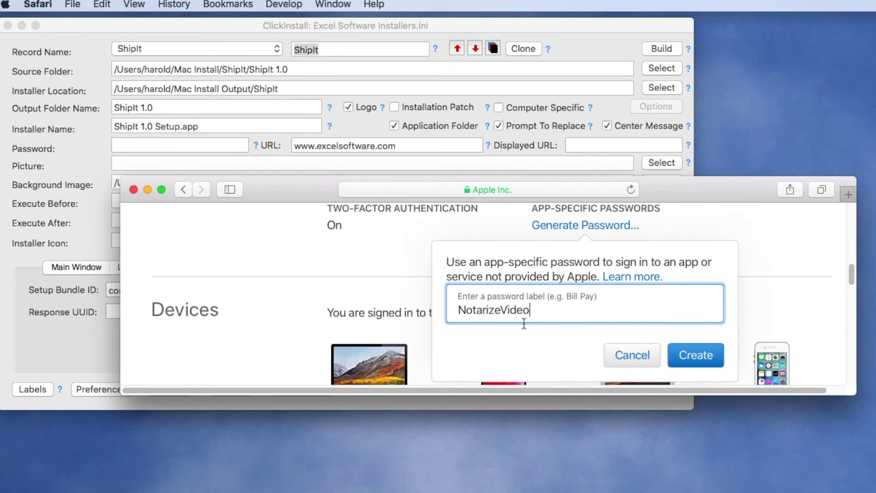
left_click(692, 363)
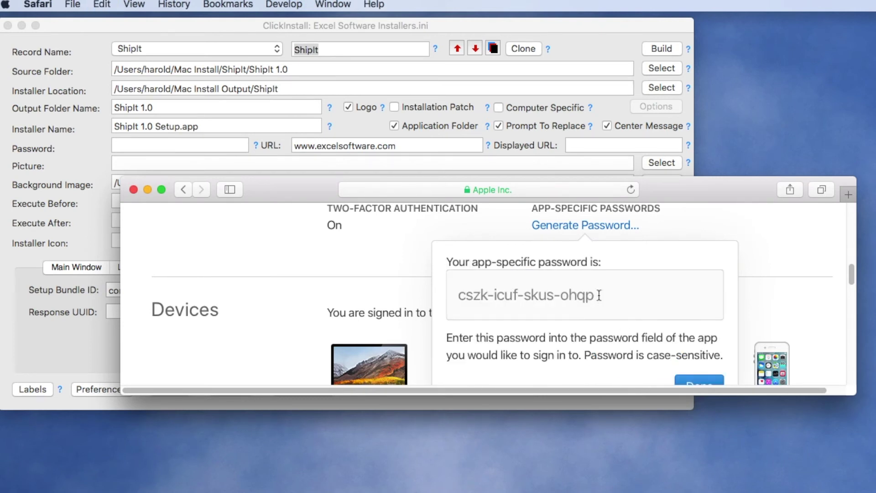
left_click_drag(599, 296, 460, 294)
key("super+c")
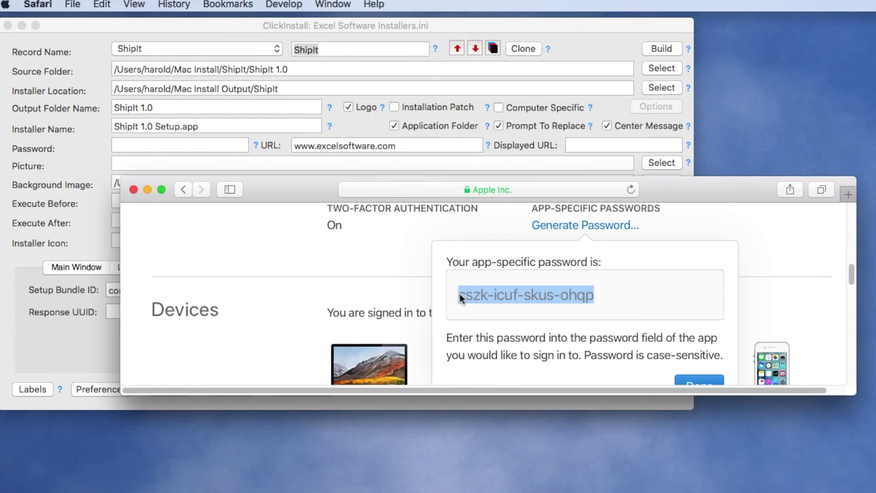
Close the Apple ID page, paste the app-specific password into ClickInstall, and submit for notarization.
left_click(134, 189)
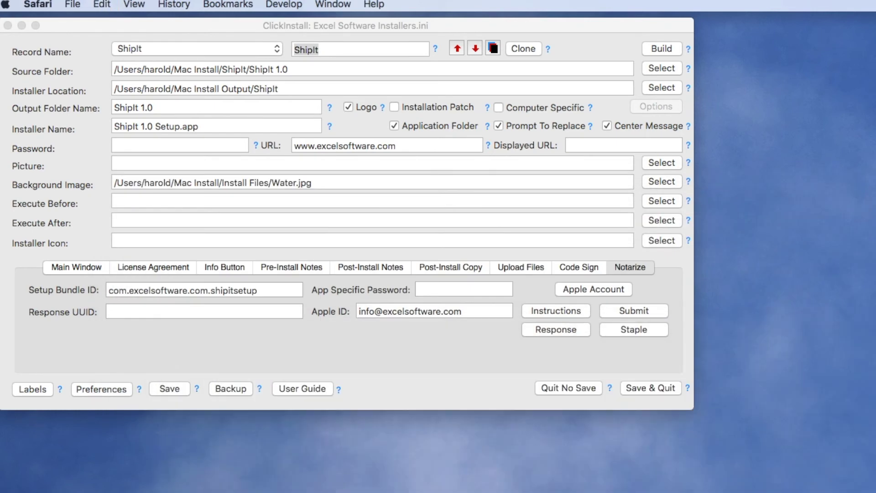
left_click(431, 288)
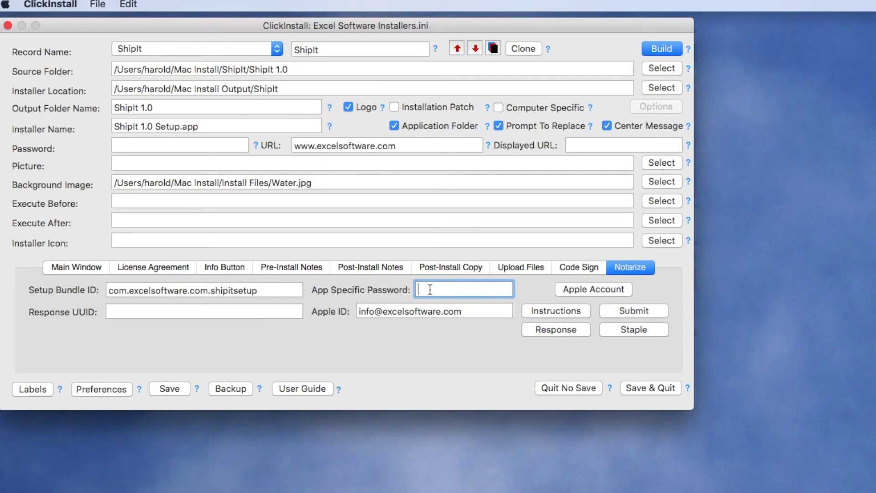
key("super+v")
left_click(631, 312)
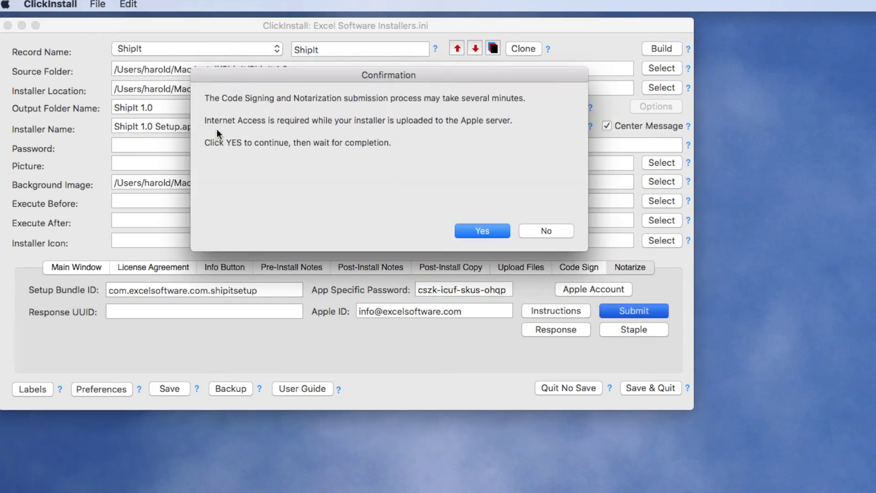
Confirm the upload to Apple and dismiss the submission notice once the request UUID is returned.
left_click(487, 229)
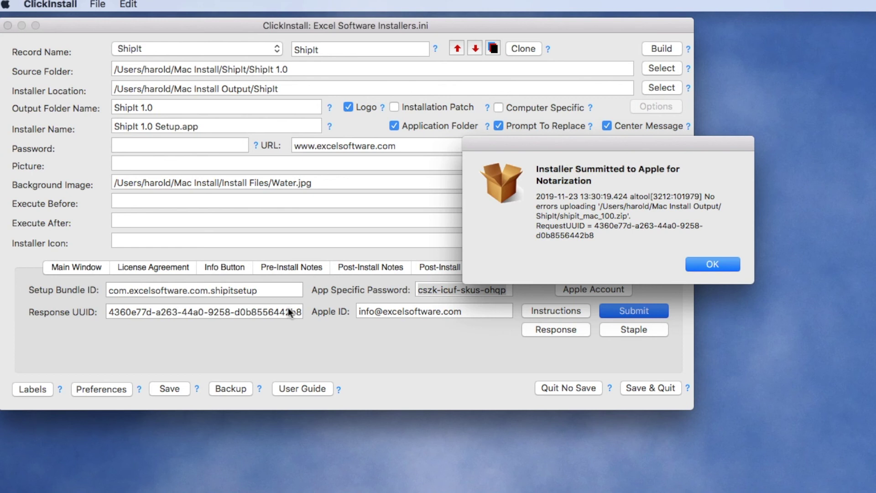
left_click(725, 267)
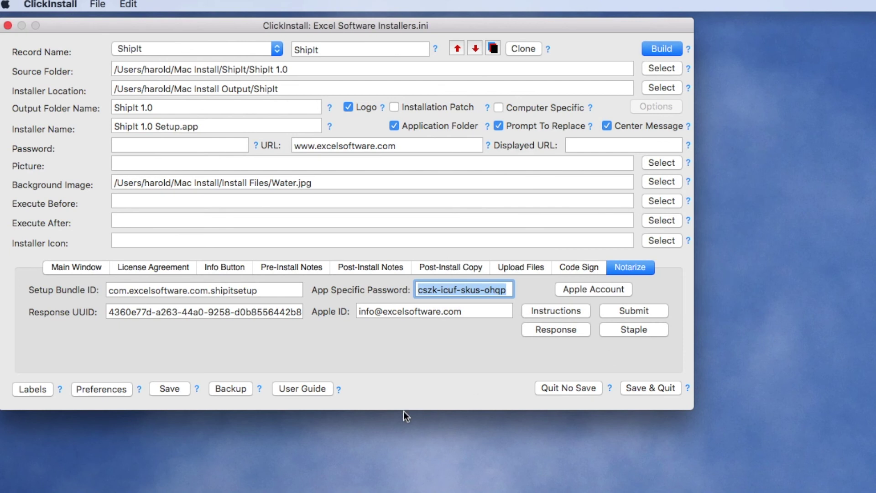
Check Apple's notarization response (status success, Package Approved) and open Apple's notarization log.
left_click(529, 332)
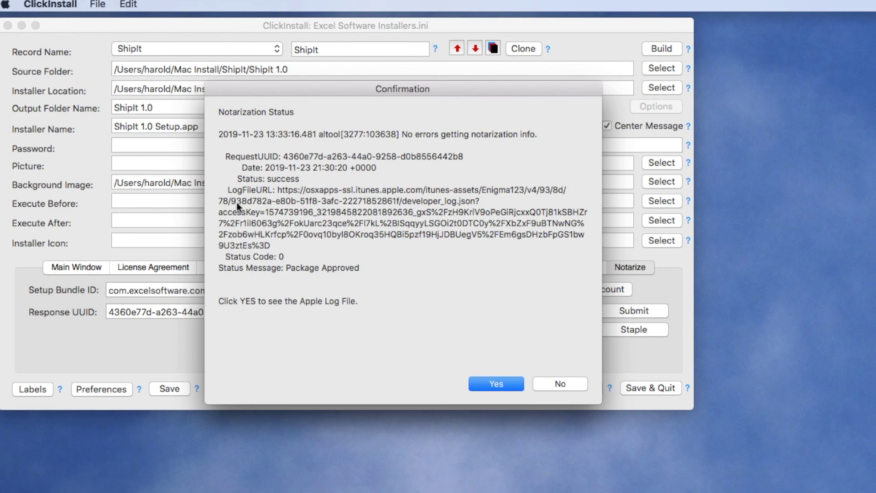
left_click(481, 383)
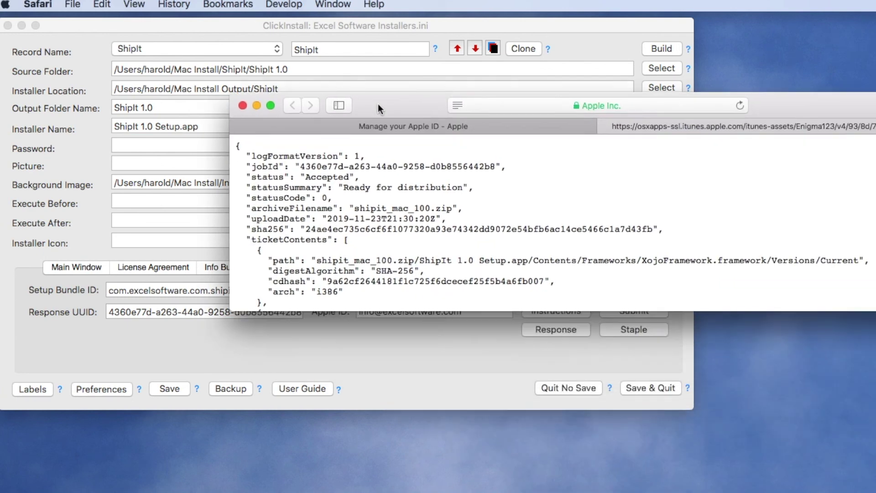
Enlarge and scroll Apple's notarization log in Safari, confirming status Accepted with no issues, then close it.
left_click_drag(378, 104, 236, 37)
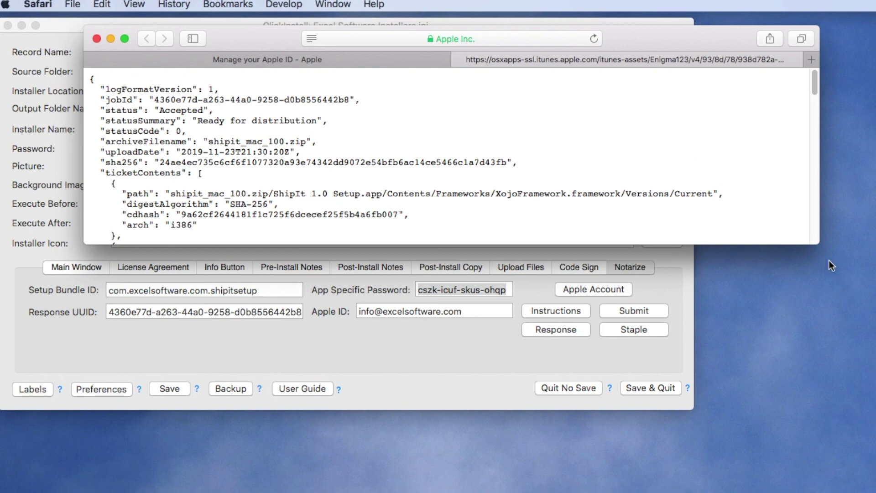
left_click_drag(821, 245, 753, 460)
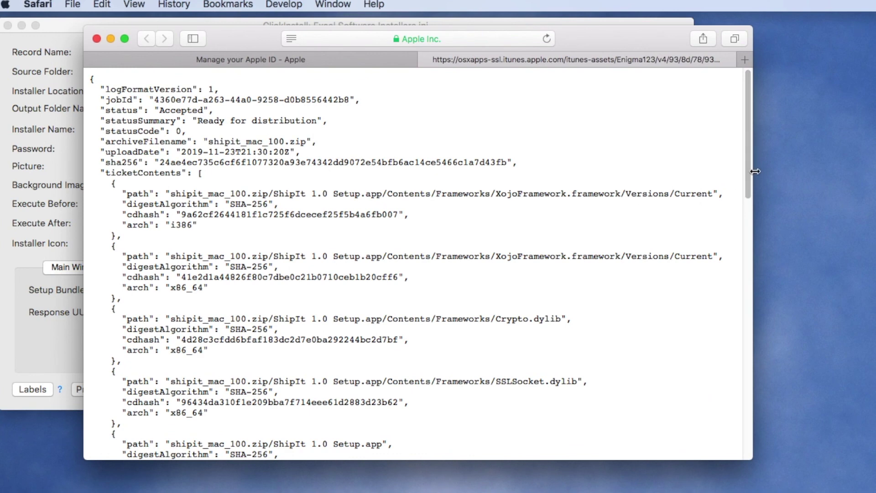
scroll(748, 191, "down", 2)
left_click_drag(748, 191, 752, 439)
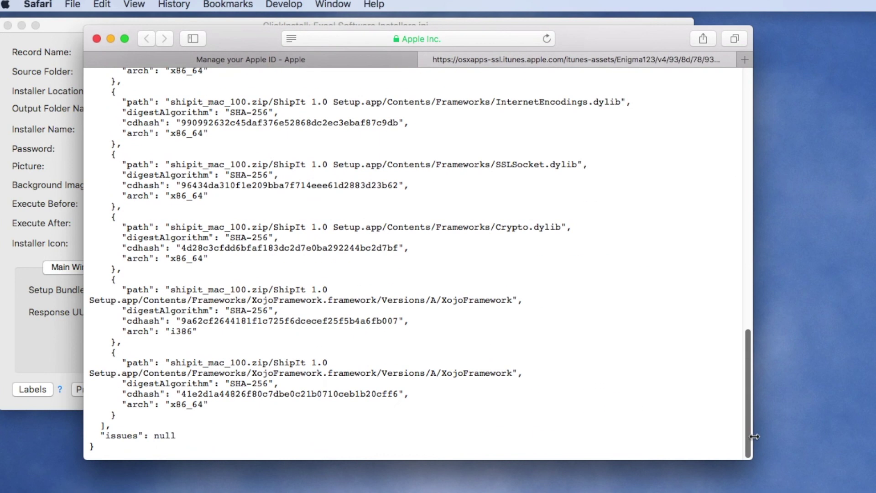
left_click(98, 39)
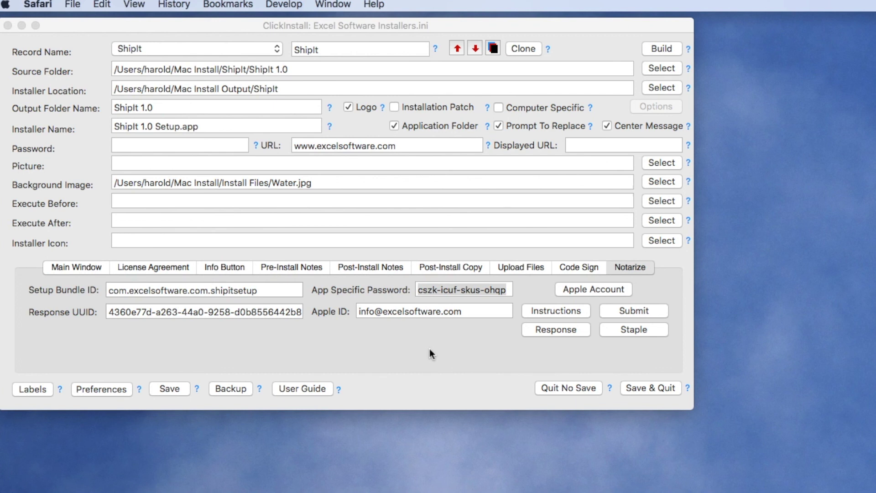
left_click(626, 329)
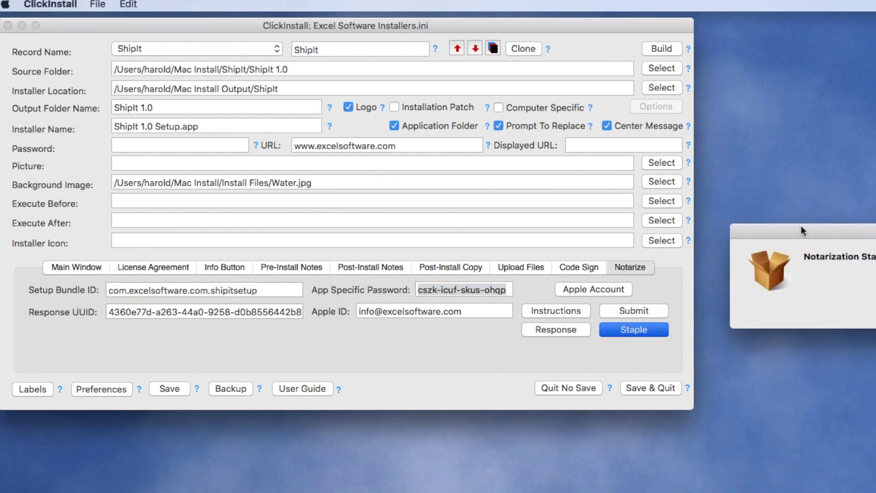
Acknowledge the Notarization Staple Success message and view confirmation that shipit_mac_100.zip was rebuilt.
left_click_drag(802, 228, 536, 144)
left_click(712, 223)
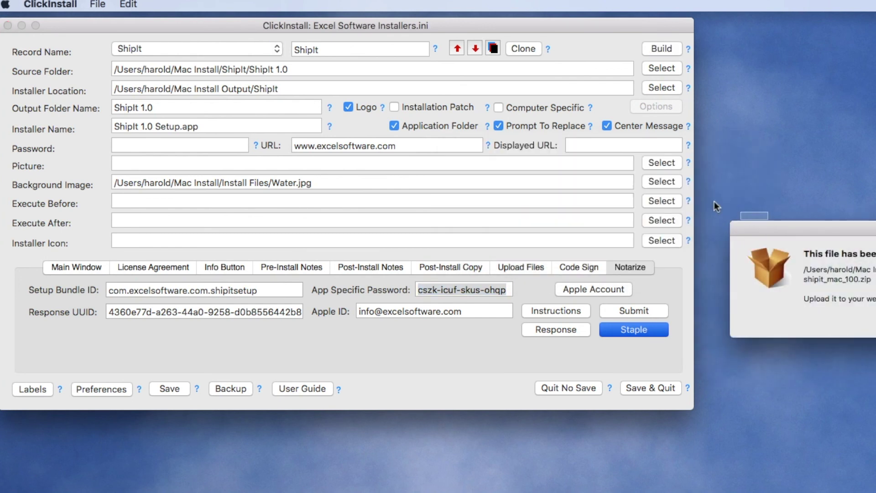
left_click(713, 202)
left_click_drag(791, 229, 595, 171)
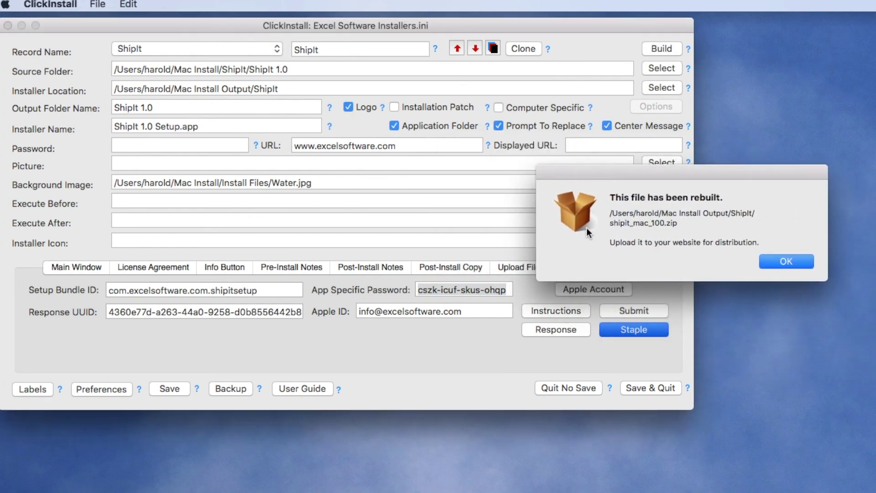